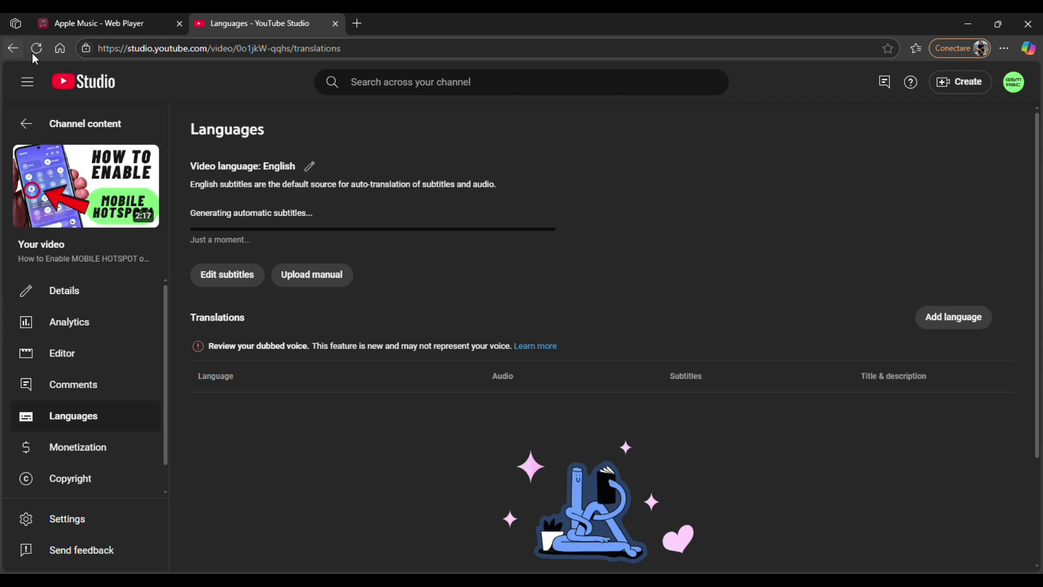
# Reload the Languages page and open a duplicate of the automatic English subtitles for editing
pyautogui.click(38, 47)
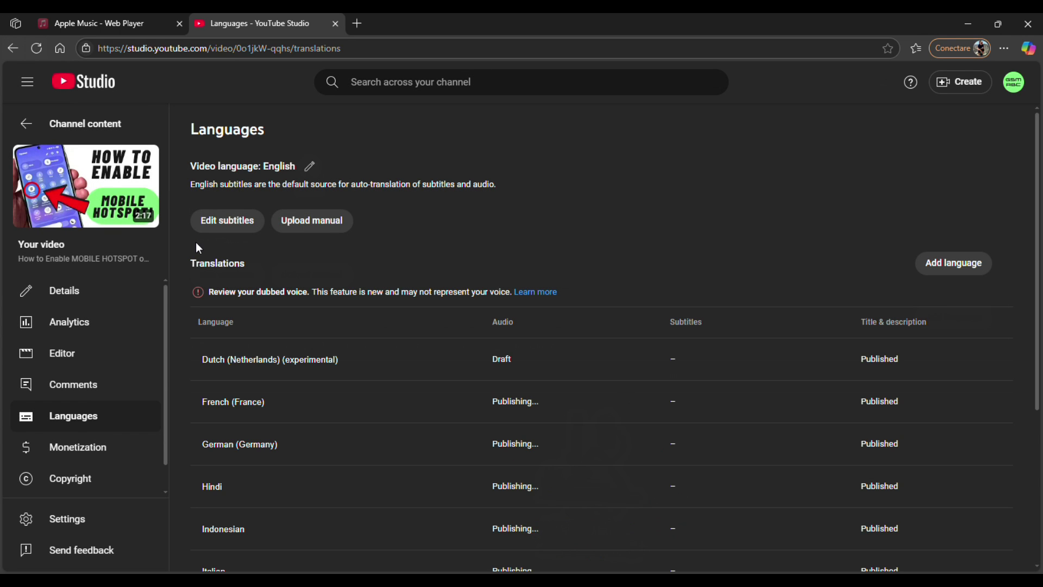
pyautogui.click(309, 165)
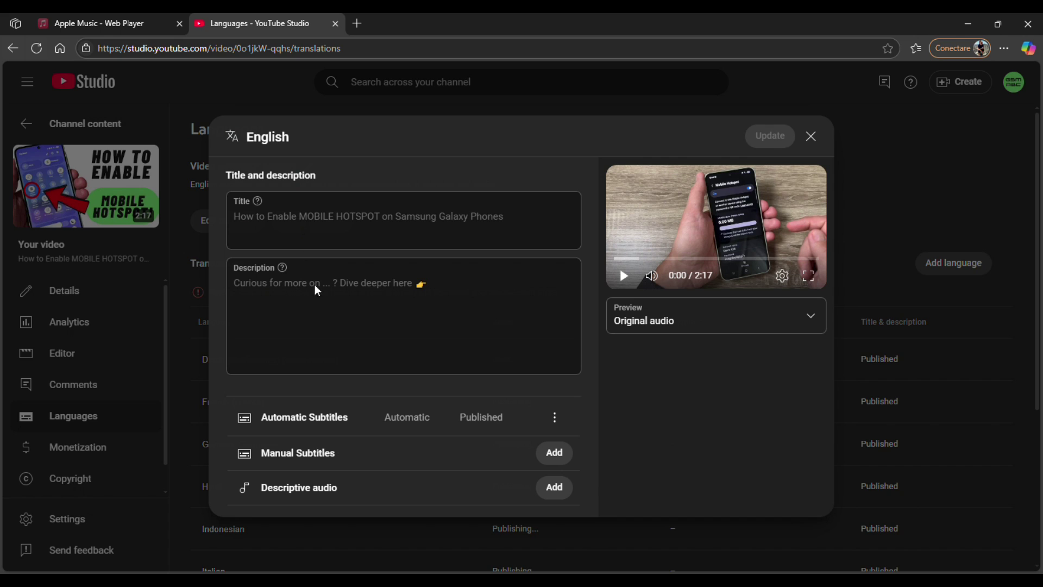
pyautogui.click(555, 418)
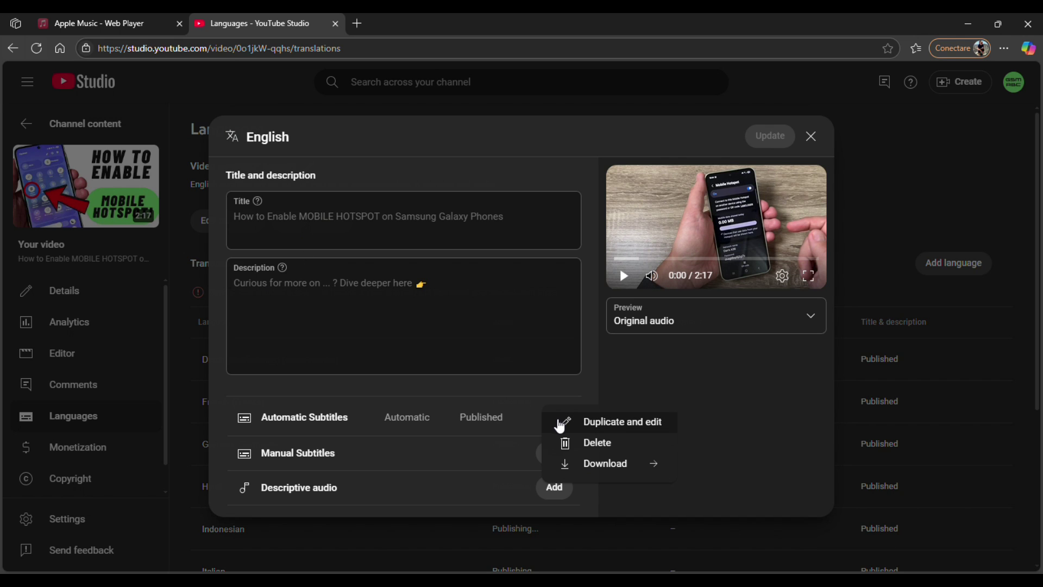
pyautogui.click(610, 430)
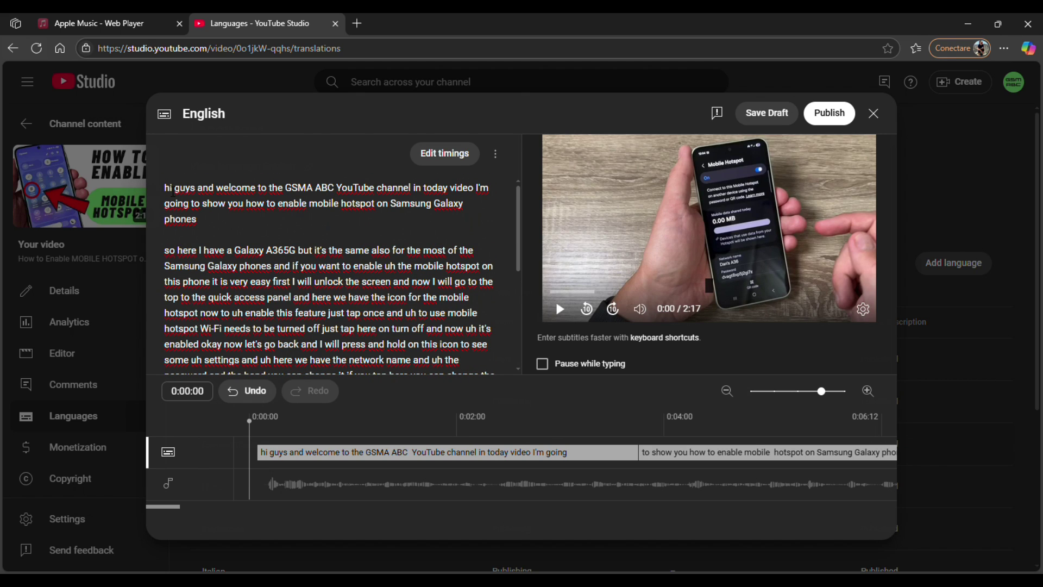
# Copy the entire English subtitle text and open ChatGPT in a new browser tab through a Google search for "chatgpt"
pyautogui.moveTo(170, 191); pyautogui.dragTo(535, 395)
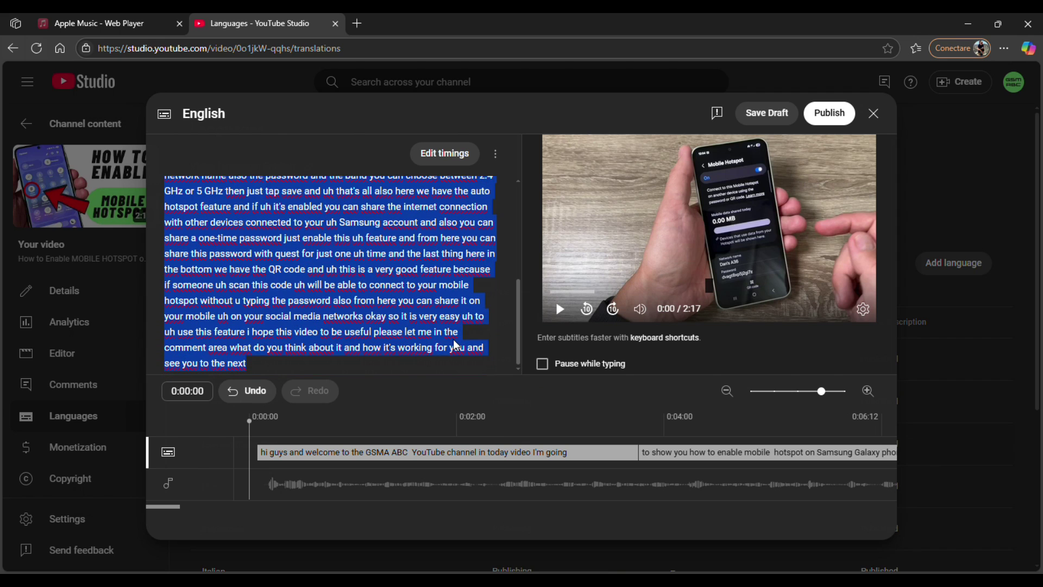
pyautogui.click(357, 23)
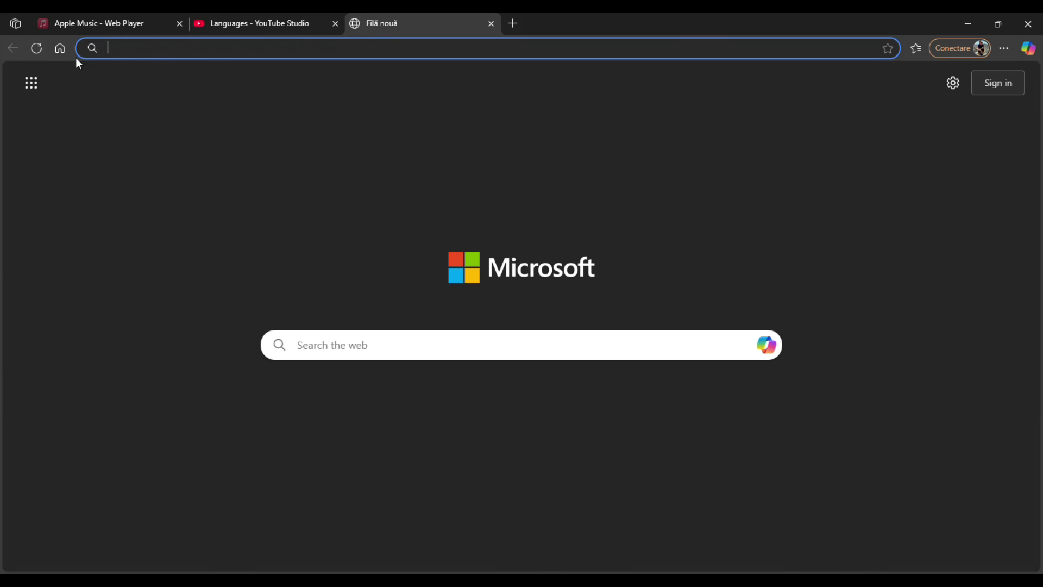
pyautogui.click(62, 48)
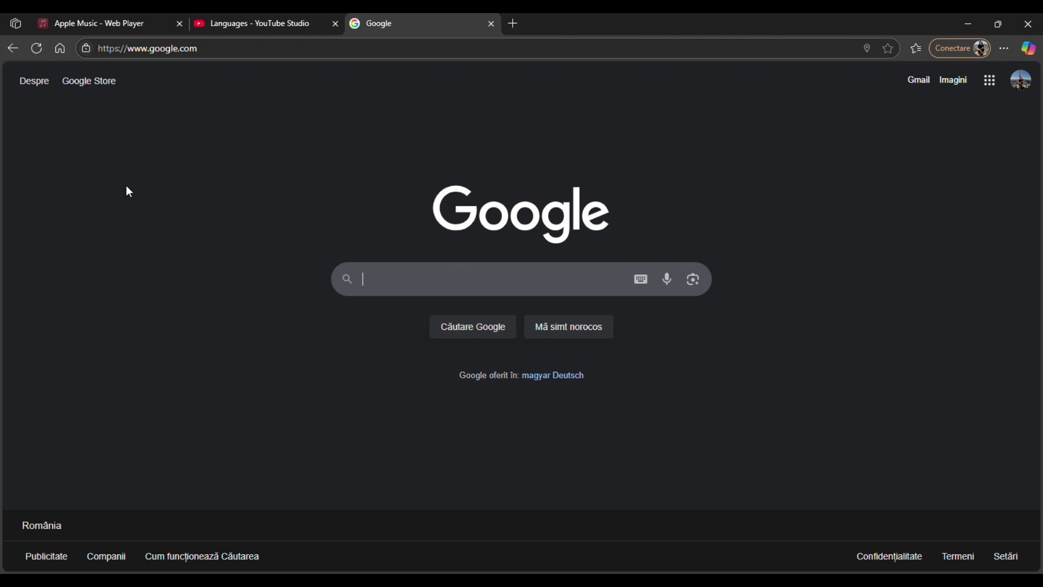
pyautogui.write('chatgpt')
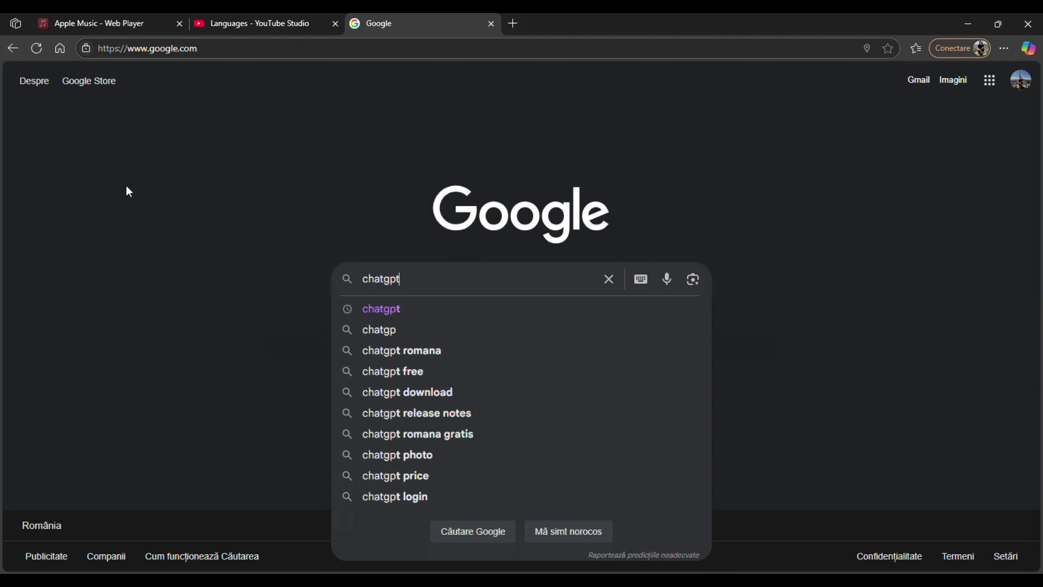
pyautogui.press('Return')
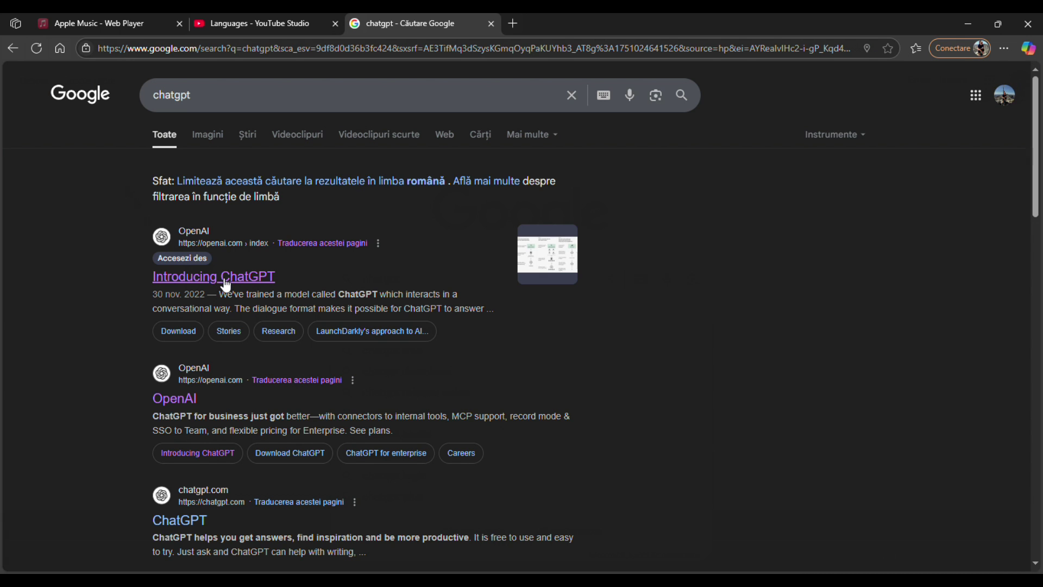
pyautogui.click(226, 283)
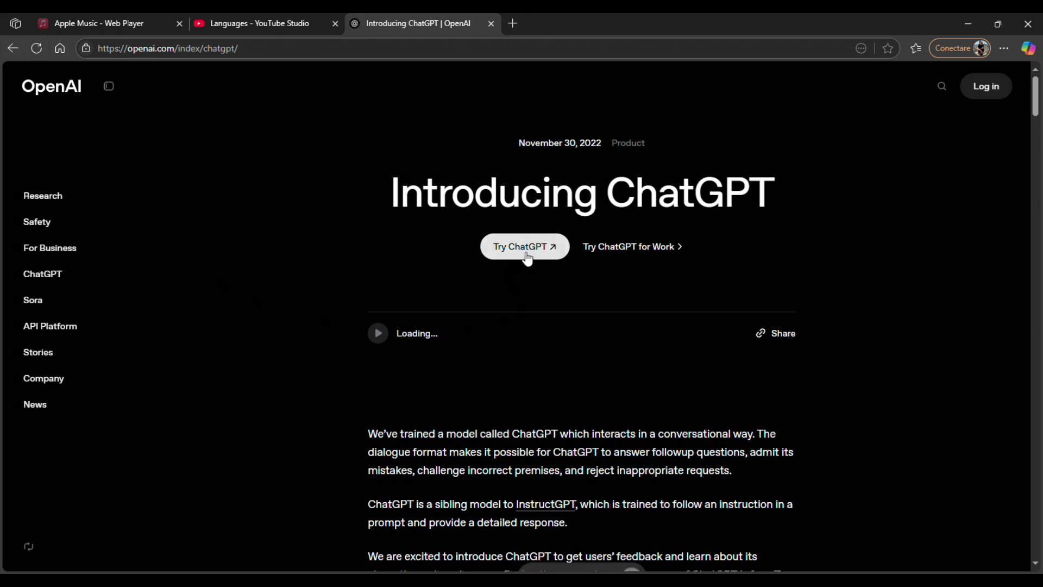
pyautogui.click(525, 248)
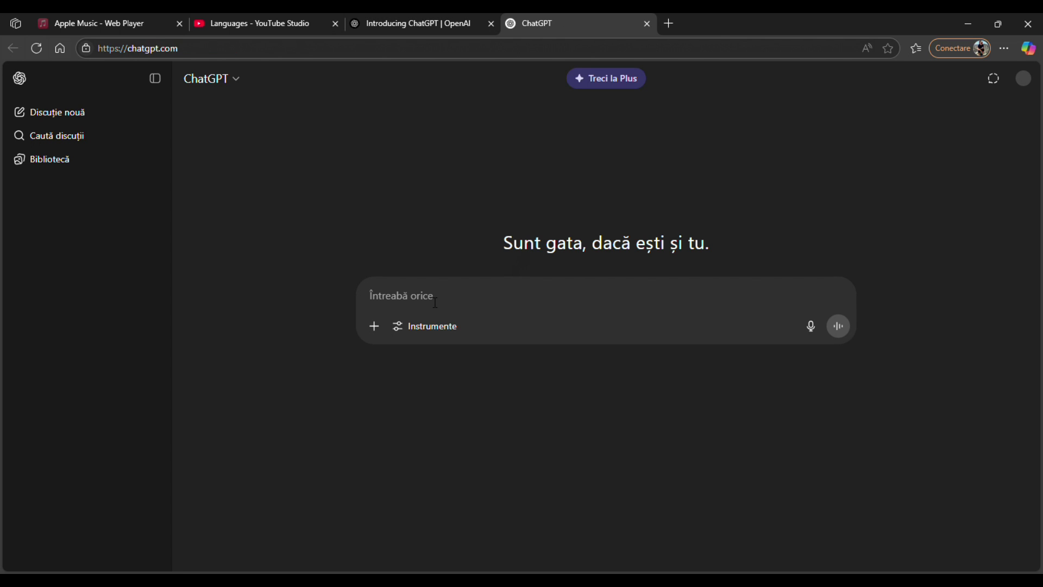
# Send ChatGPT the request "please correct this subtitles for YouTube" together with the copied subtitle text
pyautogui.write('p')
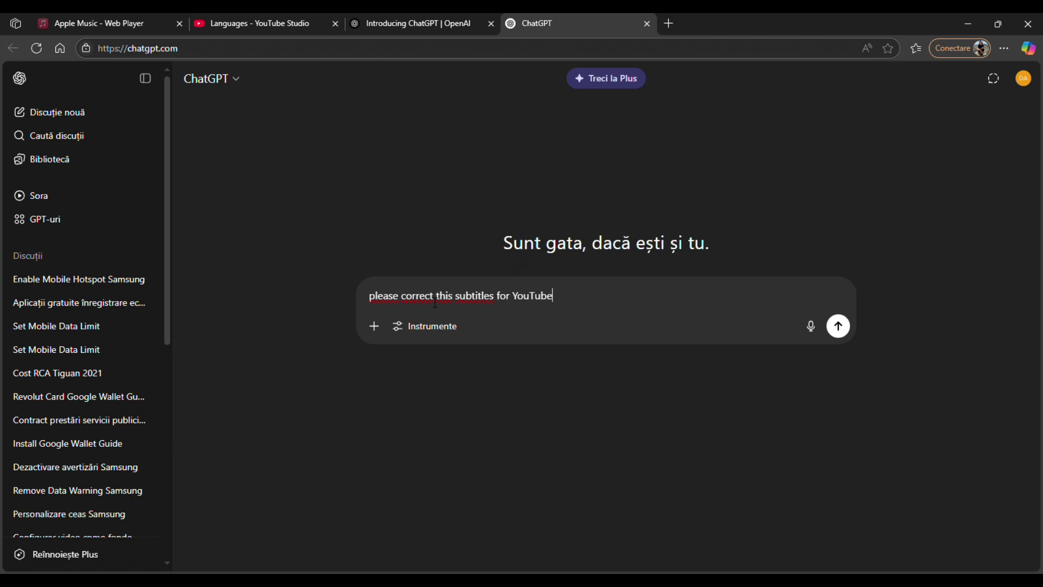
pyautogui.hotkey('ctrl', 'v')
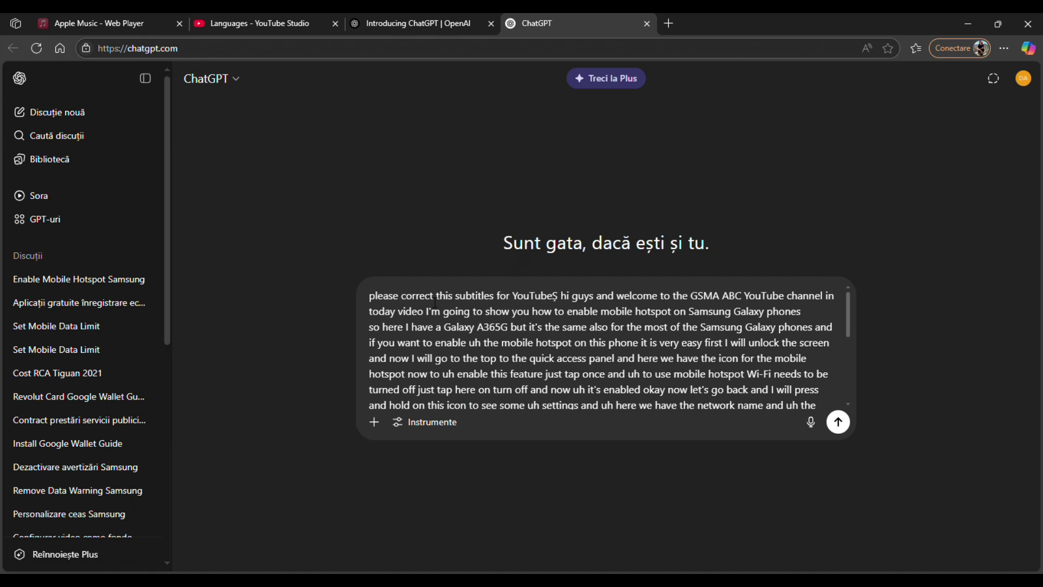
pyautogui.scroll(-5, 622, 379)
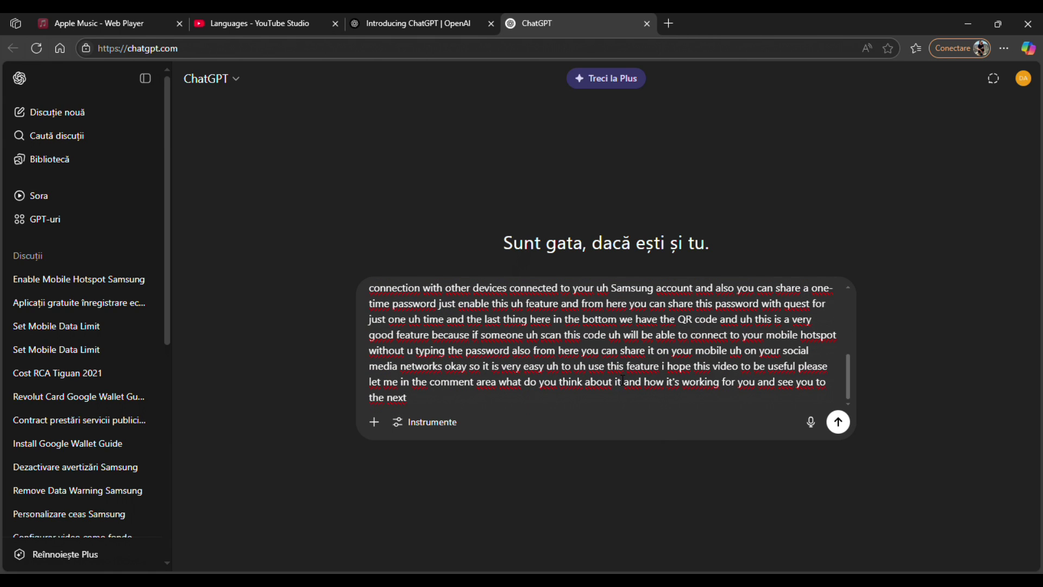
pyautogui.scroll(5, 623, 379)
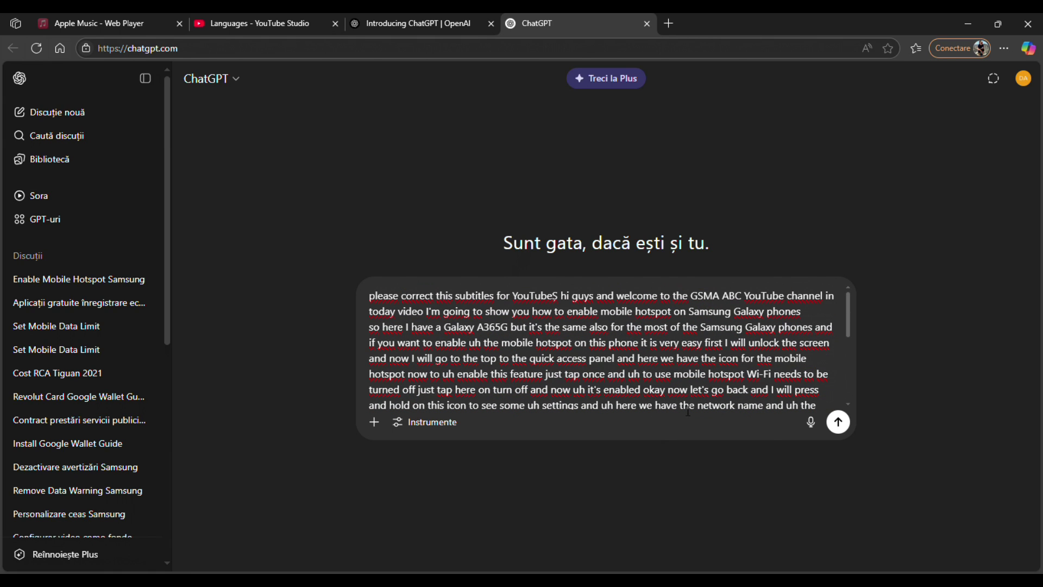
pyautogui.click(839, 423)
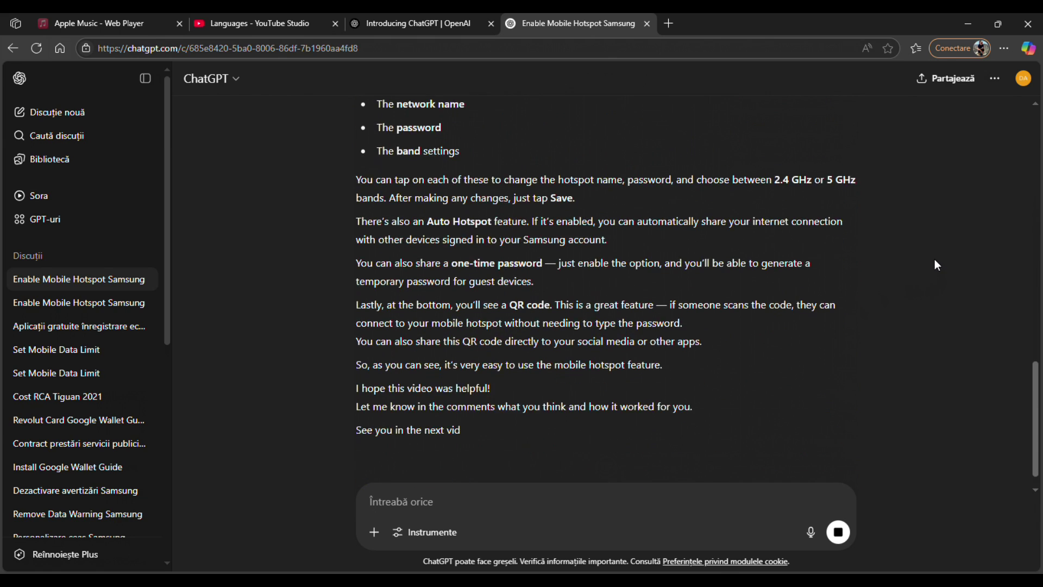
# Review ChatGPT's corrected subtitles and send the follow-up request "please keep the original text"
pyautogui.scroll(7, 935, 261)
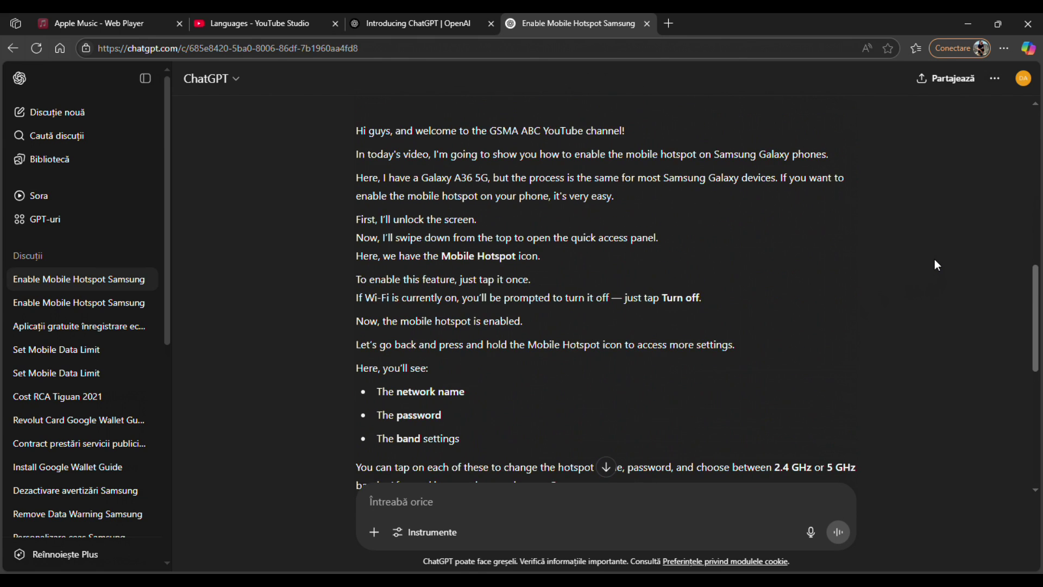
pyautogui.scroll(4, 936, 261)
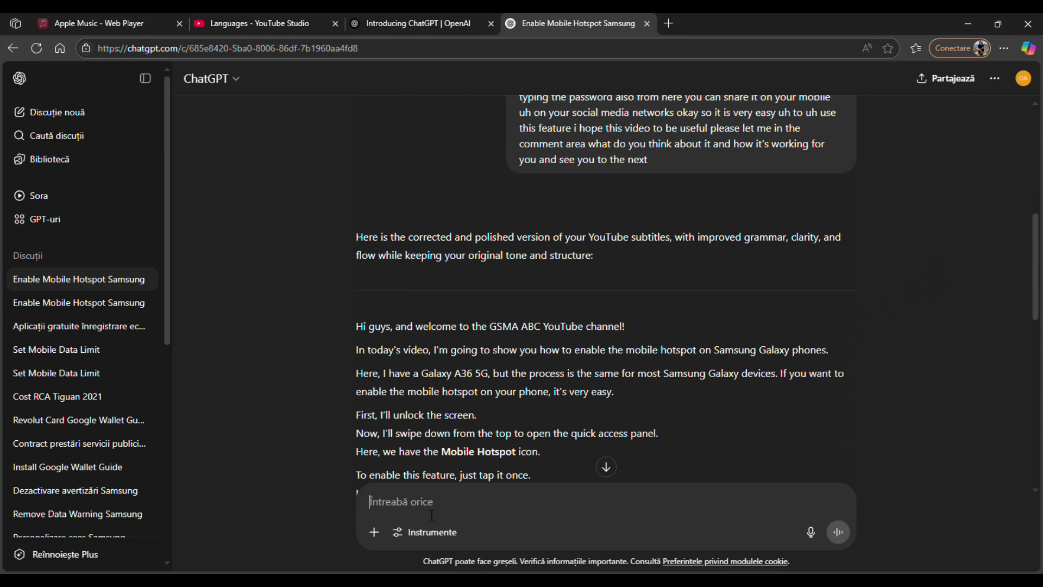
pyautogui.write('p')
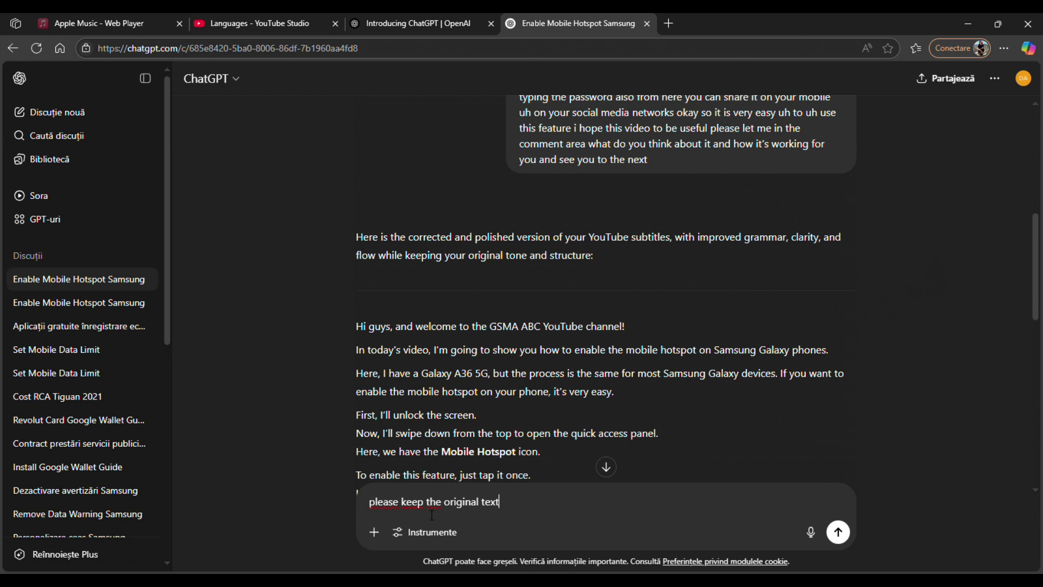
pyautogui.write('lease keep the original text')
pyautogui.press('Return')
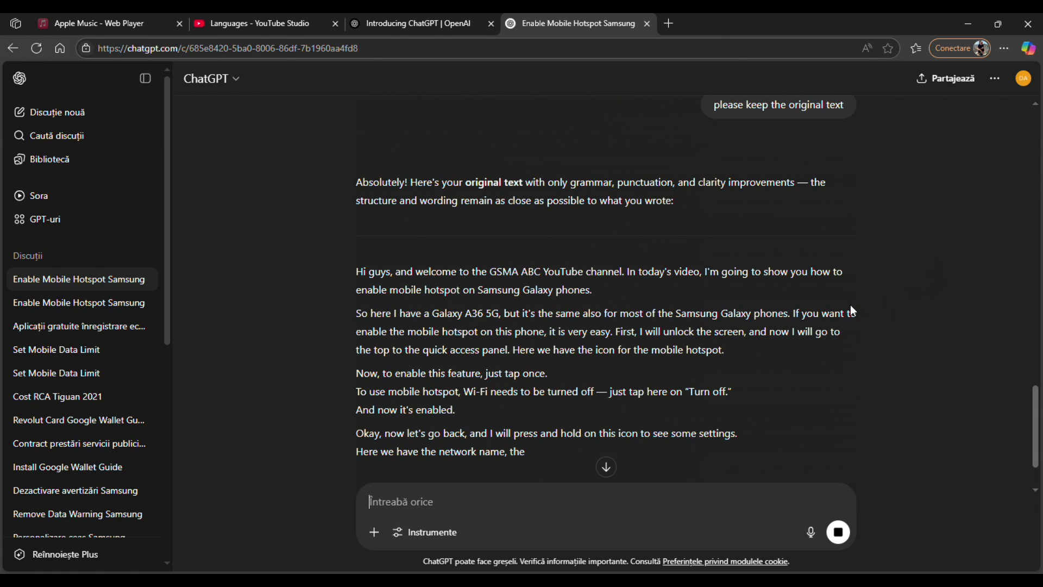
# Read through the revised answer and copy its full subtitle text, from "Hi guys" to "And see you in the next!"
pyautogui.scroll(-3, 849, 326)
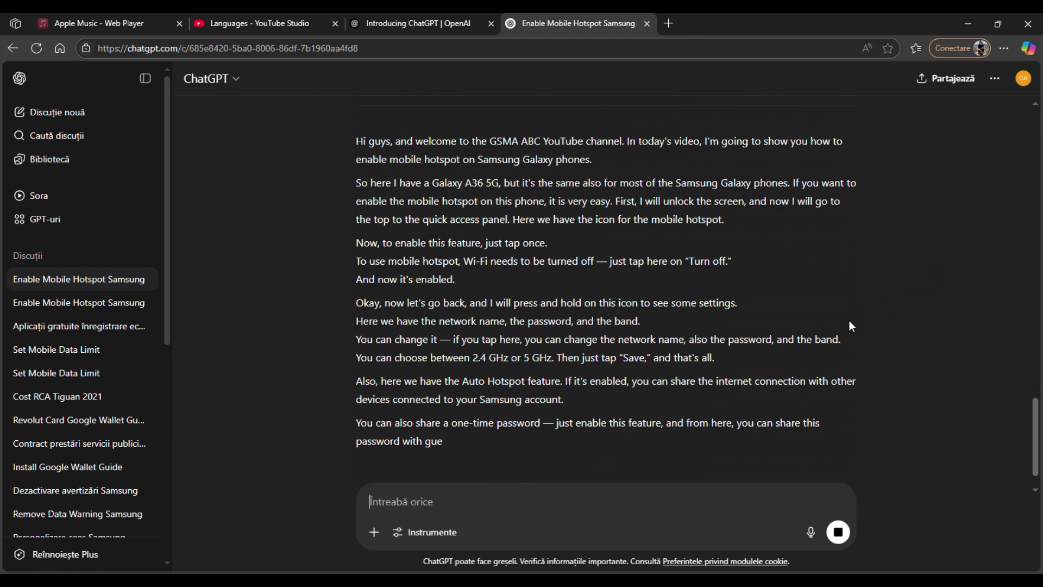
pyautogui.scroll(-3, 849, 325)
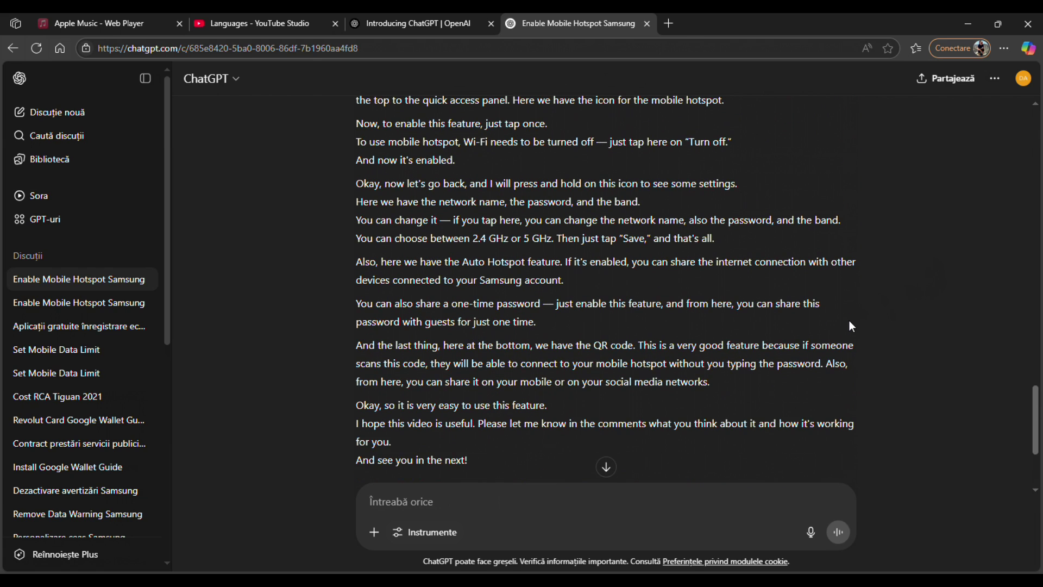
pyautogui.scroll(5, 849, 323)
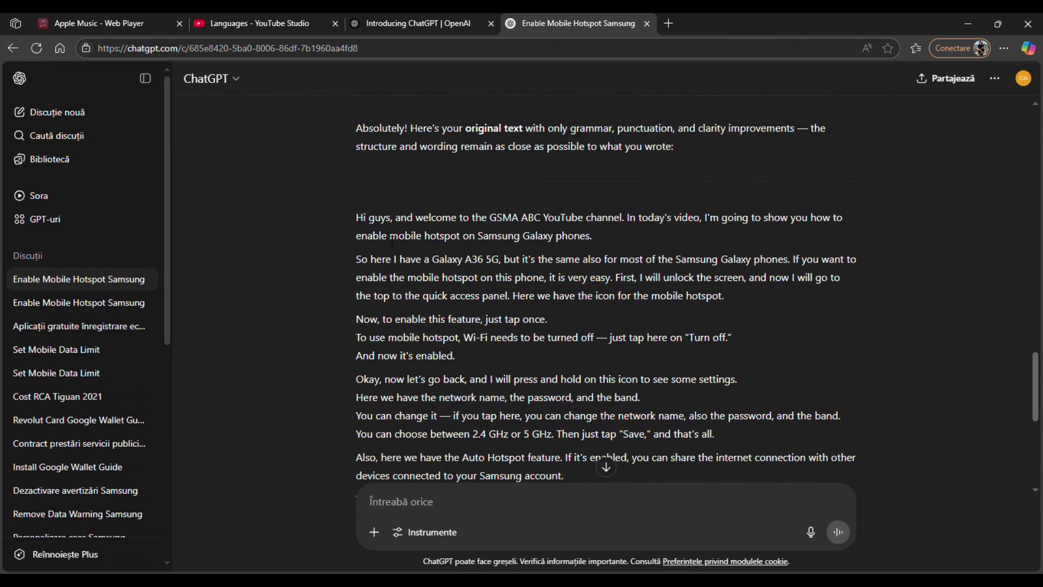
pyautogui.moveTo(363, 220); pyautogui.dragTo(859, 348)
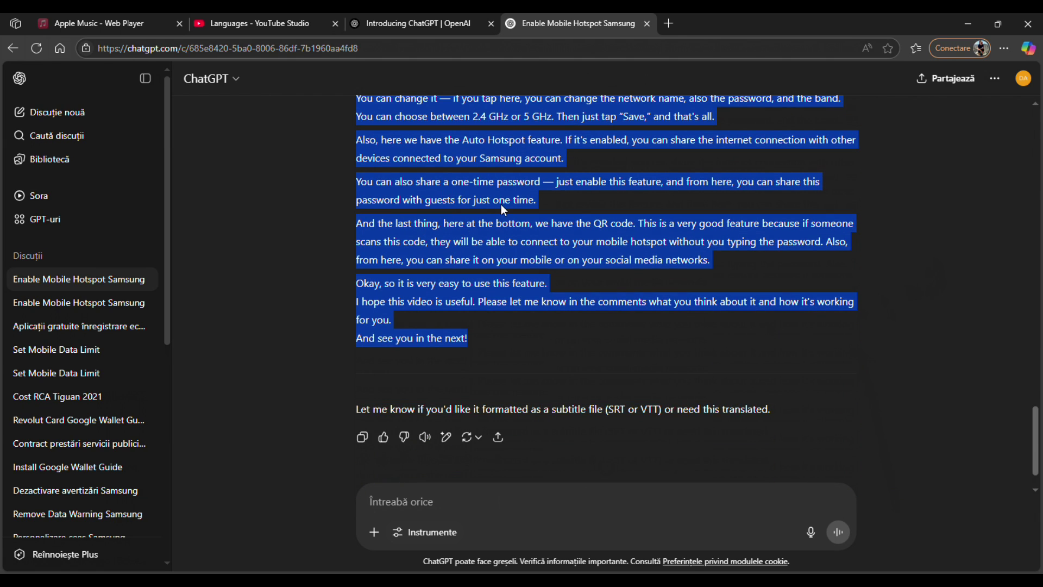
# Return to YouTube Studio and replace the entire English subtitle text with the corrected version copied from ChatGPT
pyautogui.click(270, 18)
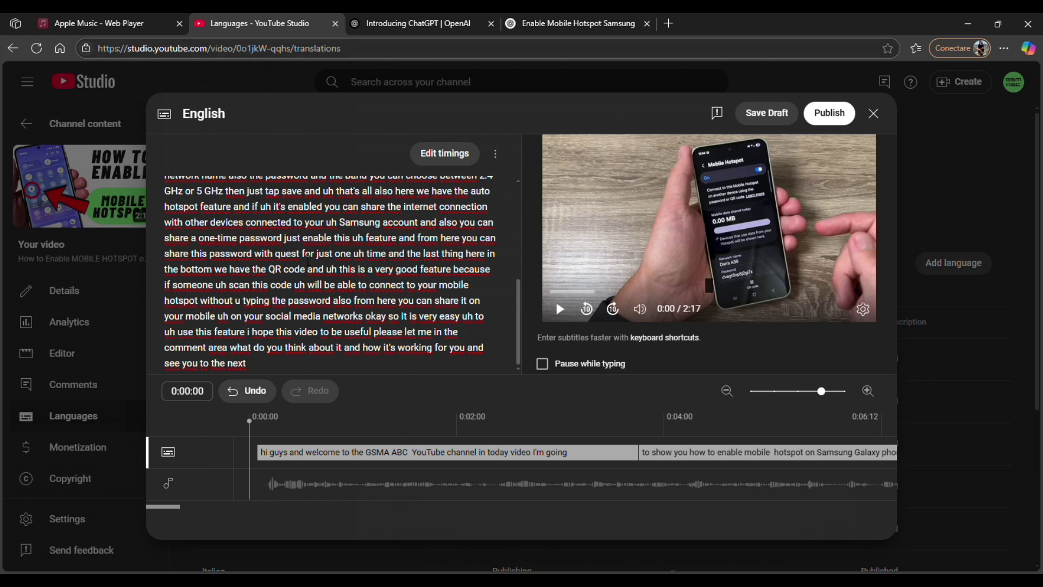
pyautogui.scroll(5, 308, 261)
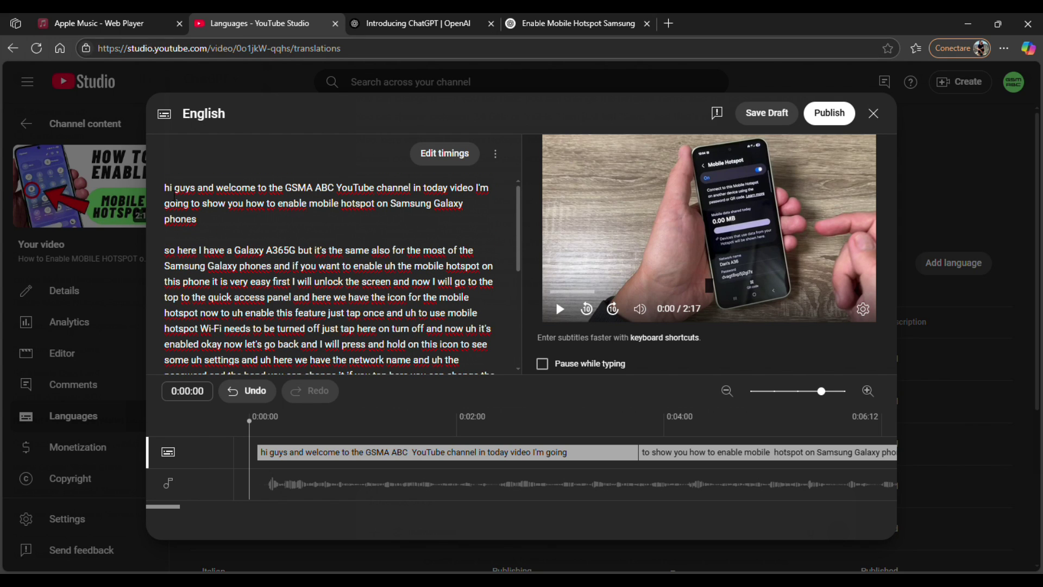
pyautogui.moveTo(165, 189); pyautogui.dragTo(537, 401)
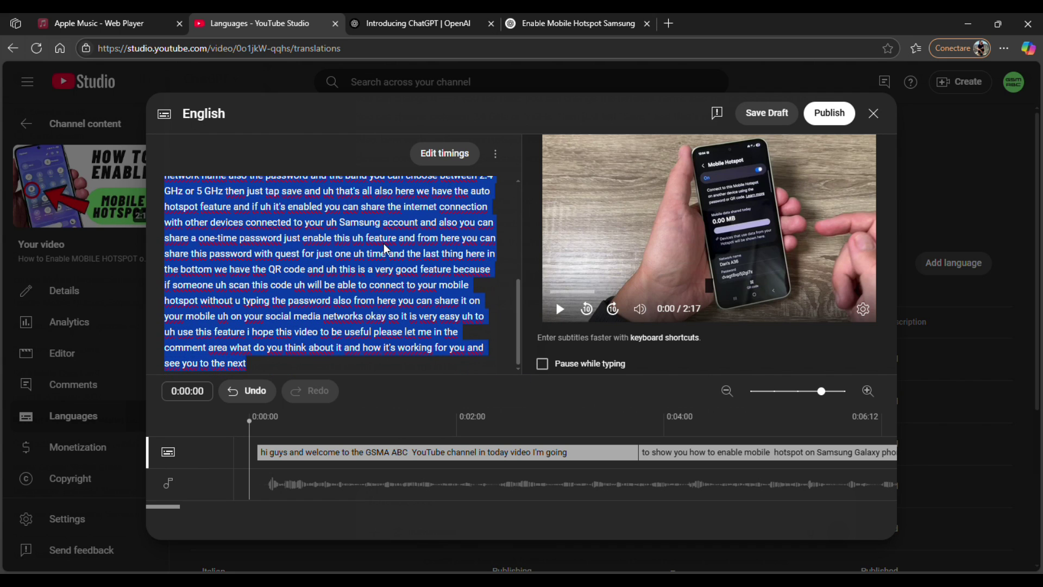
pyautogui.hotkey('ctrl', 'v')
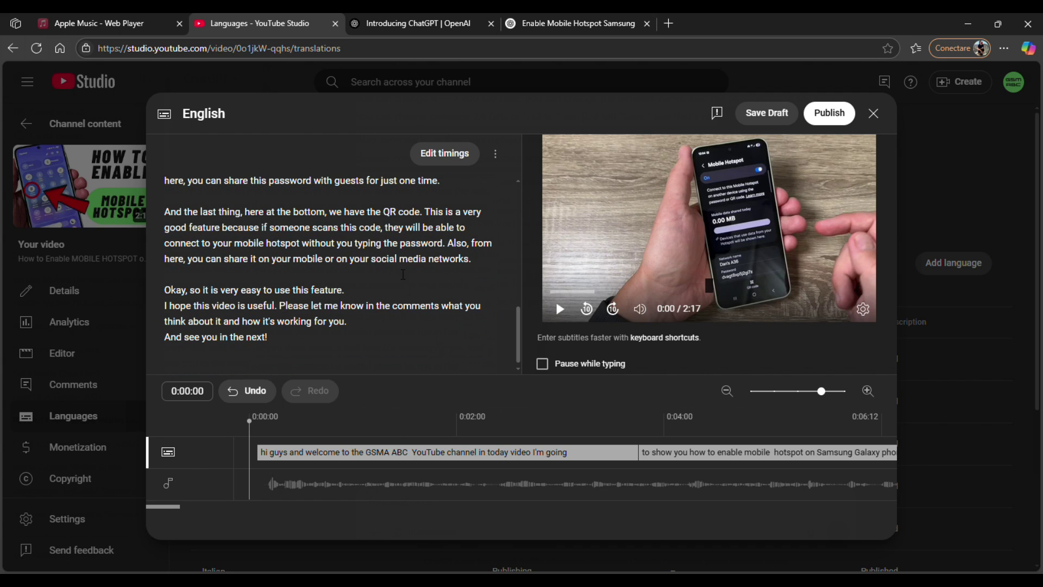
# Correct the channel name in the opening subtitle sentence to "GSM-ABC"
pyautogui.scroll(10, 403, 274)
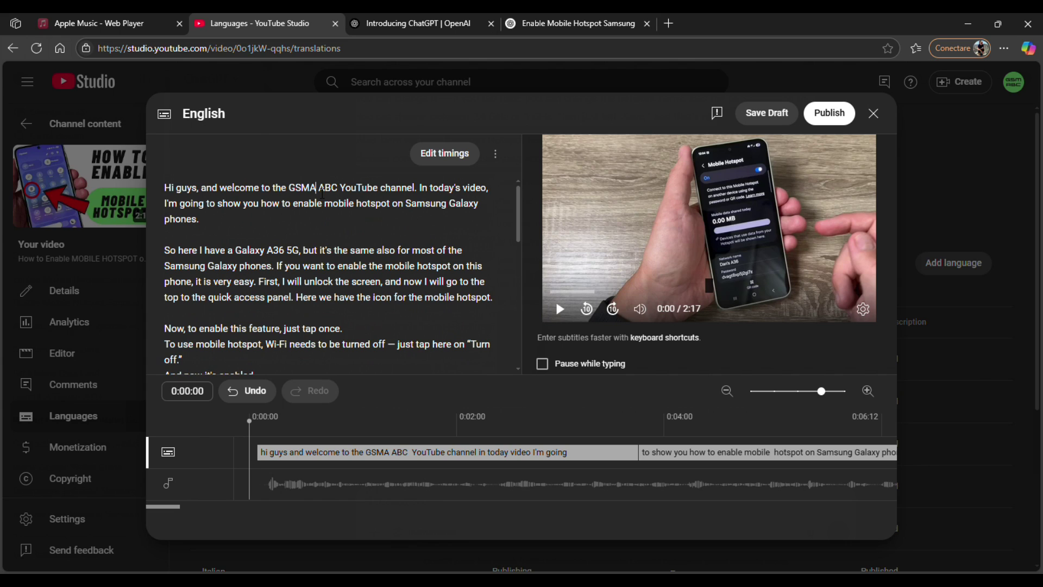
pyautogui.press('BackSpace')
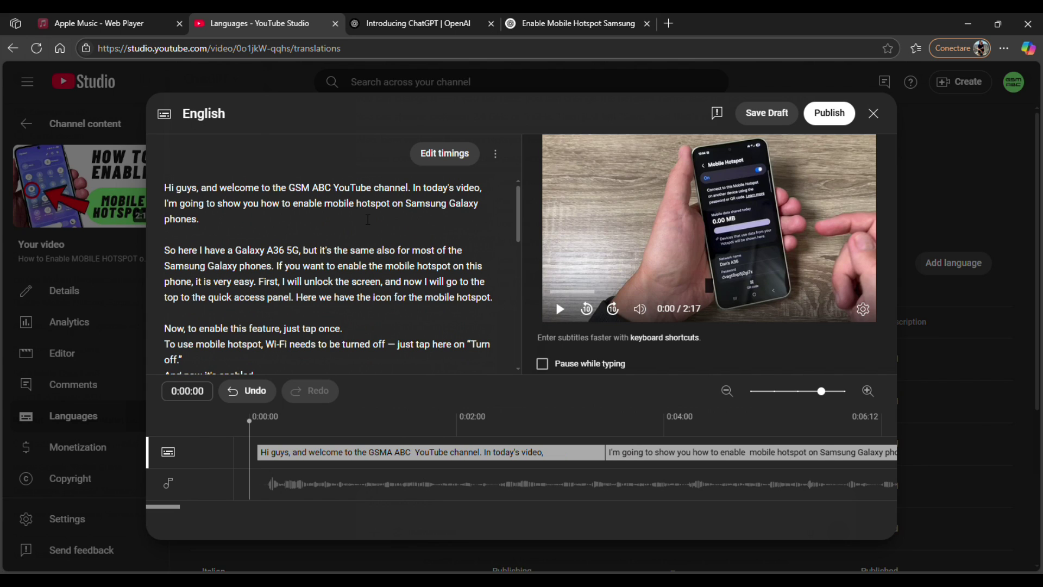
pyautogui.press('BackSpace')
pyautogui.write('-')
# Play the video to check the new subtitles and publish the edited English subtitles
pyautogui.click(561, 311)
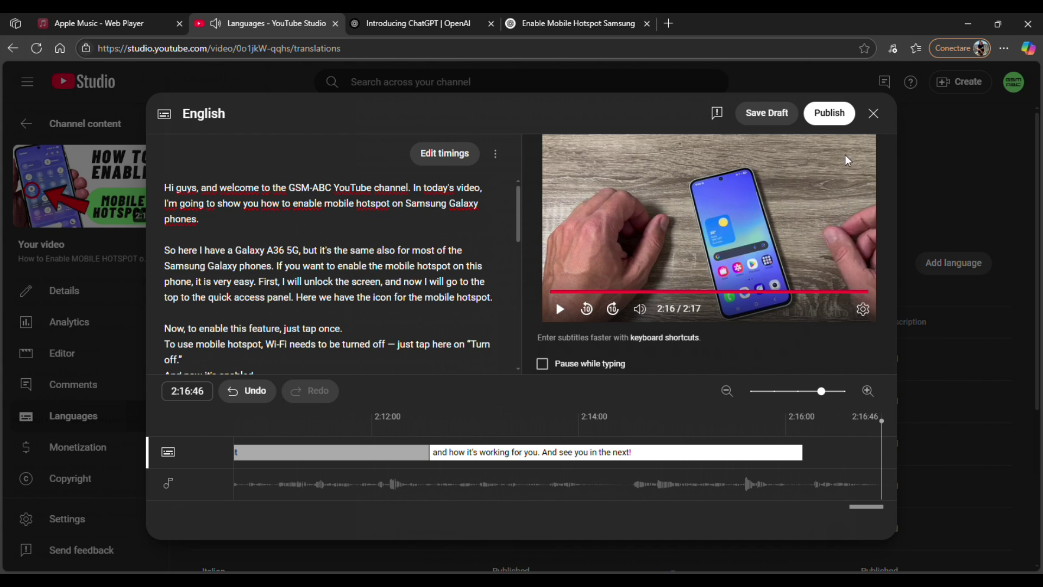
pyautogui.click(831, 120)
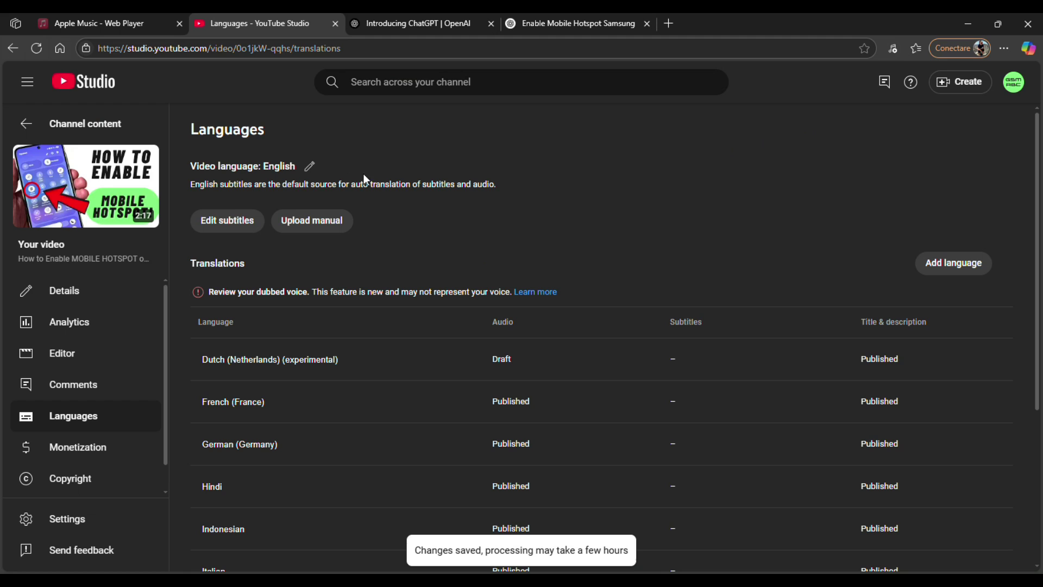
# Delete the automatic English subtitles from the video's English language entry and confirm the deletion
pyautogui.click(310, 166)
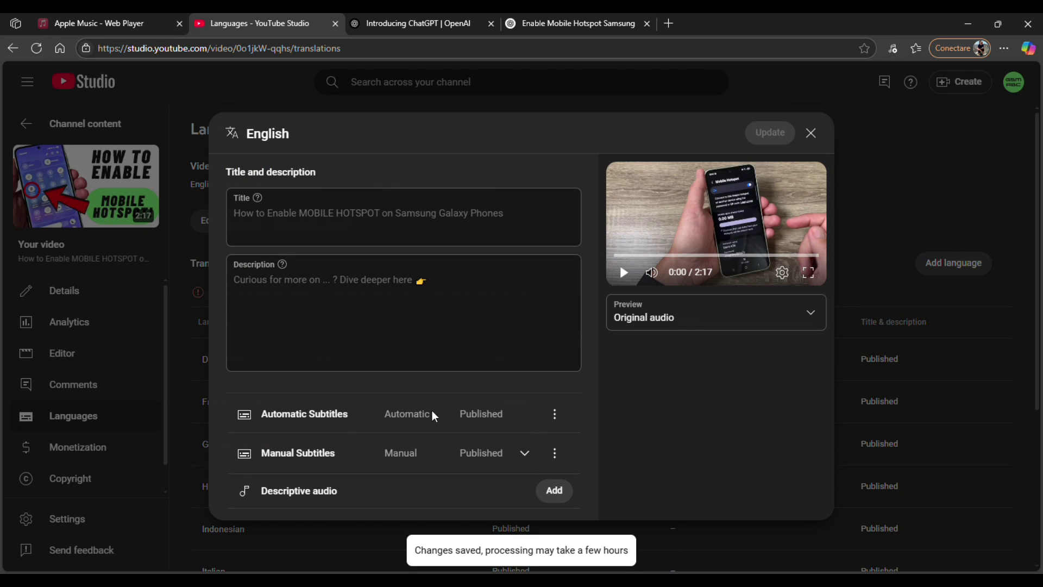
pyautogui.click(555, 414)
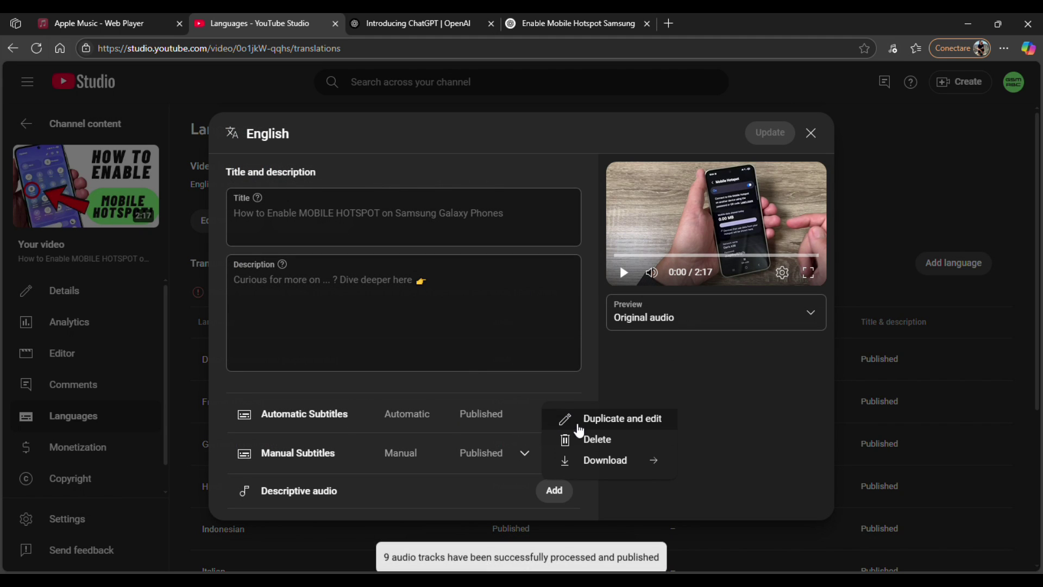
pyautogui.click(613, 441)
pyautogui.click(636, 360)
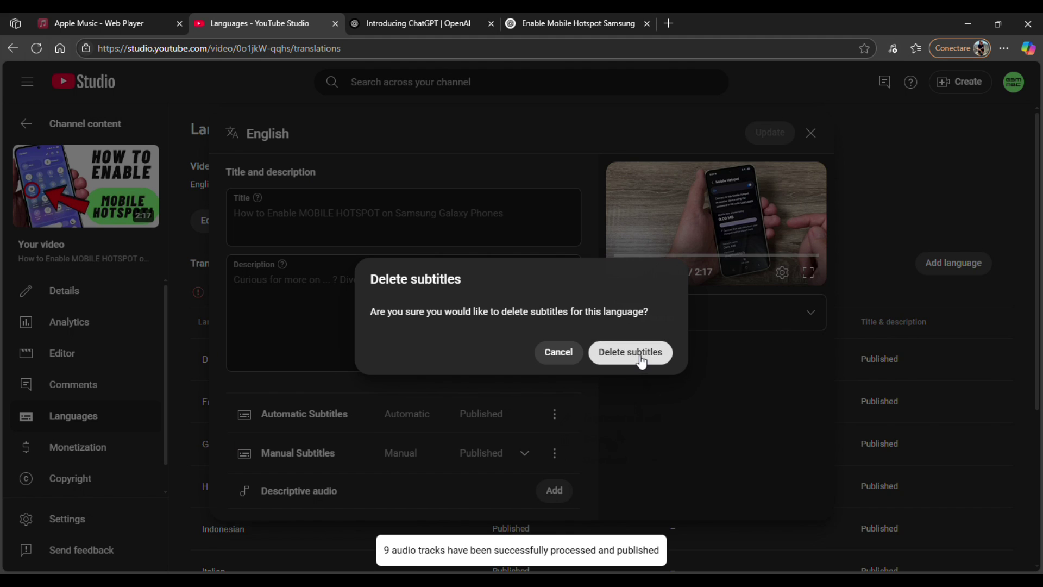
# Open the English manual subtitles for editing and save the pending language changes
pyautogui.click(554, 416)
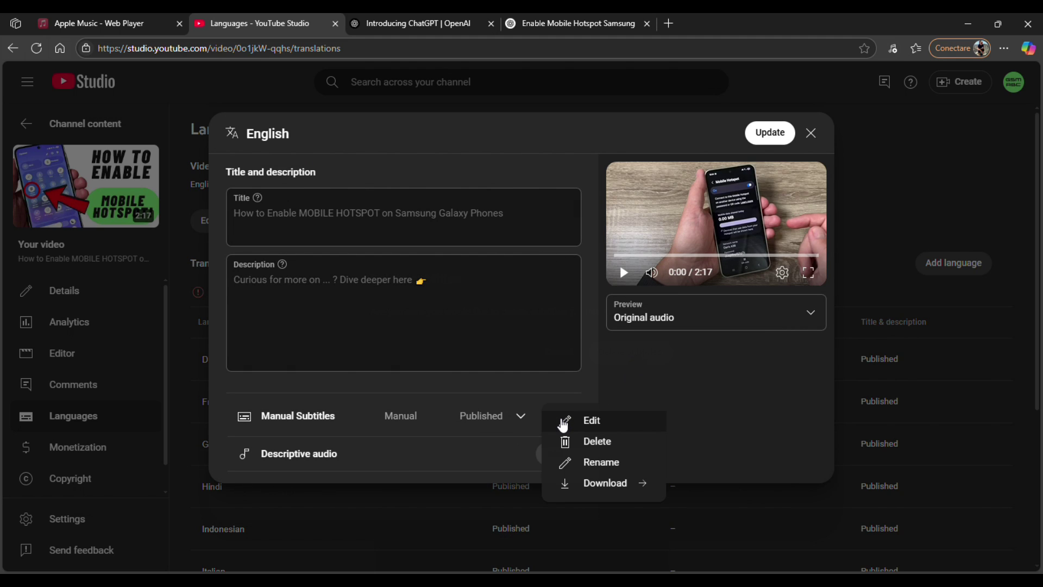
pyautogui.click(612, 424)
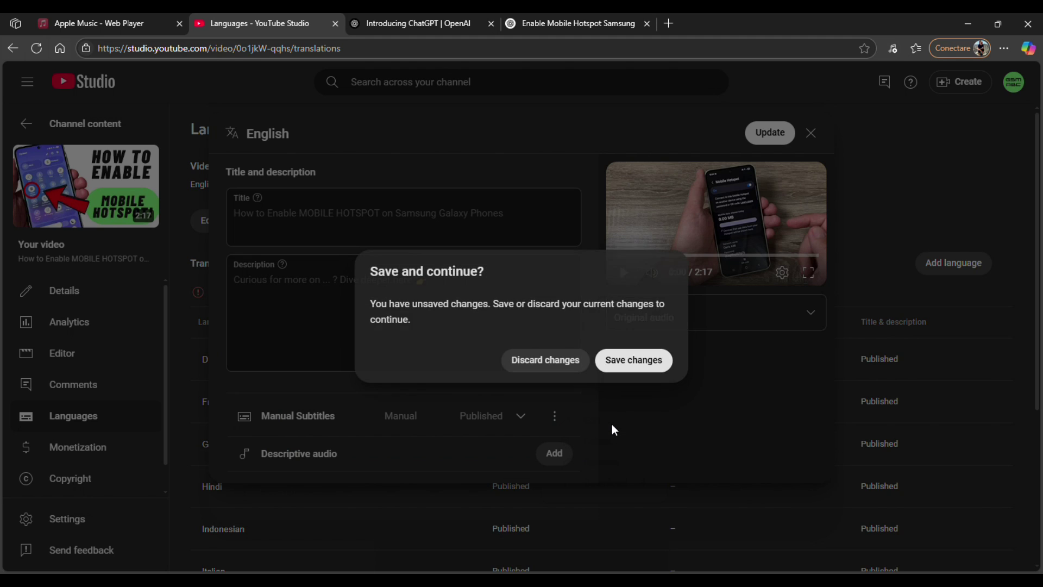
pyautogui.click(639, 363)
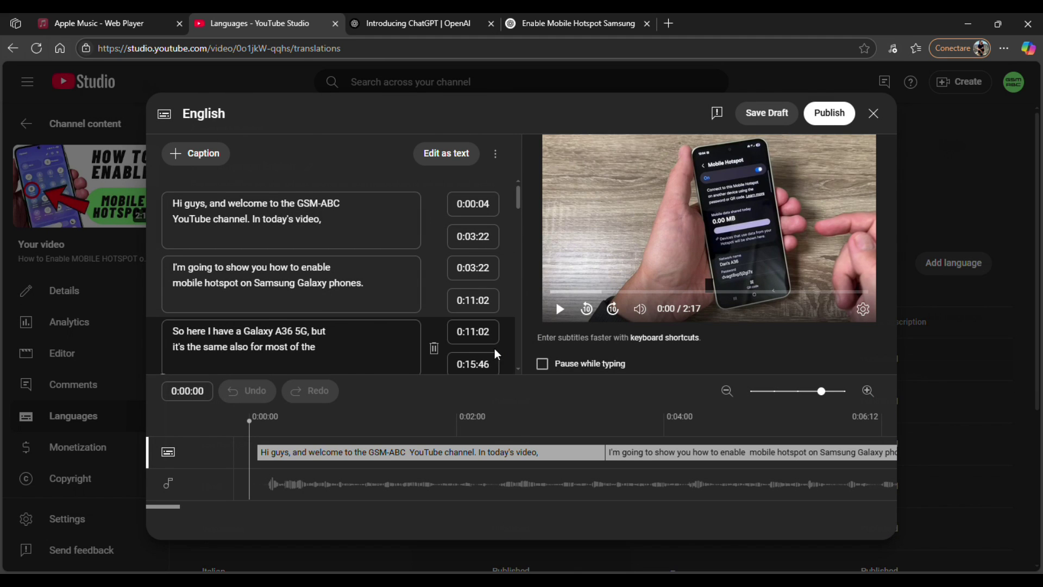
# Review the corrected English subtitles, first as timed captions and then as continuous text
pyautogui.scroll(-19, 332, 275)
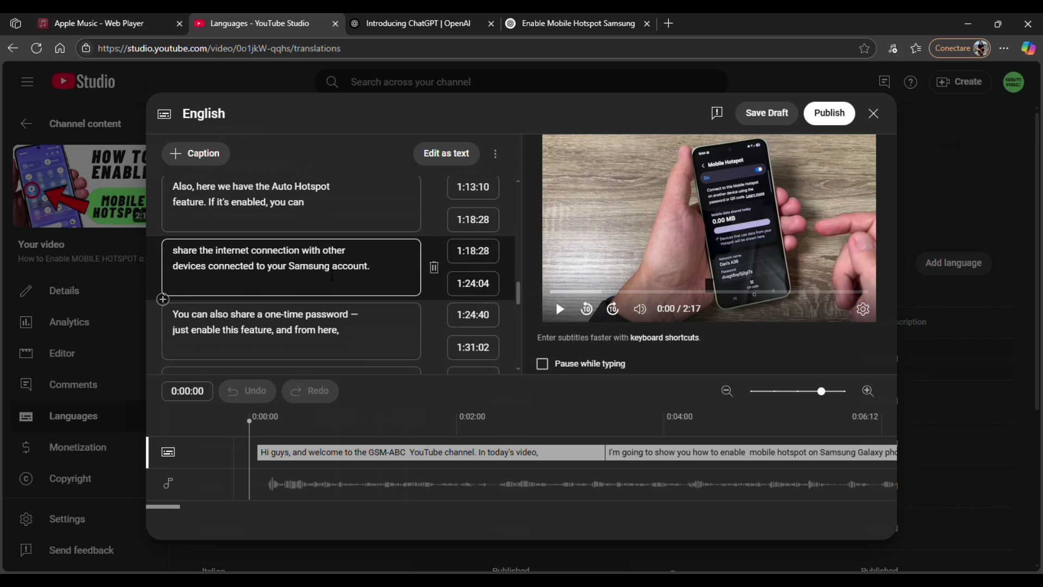
pyautogui.scroll(5, 332, 276)
pyautogui.scroll(10, 332, 275)
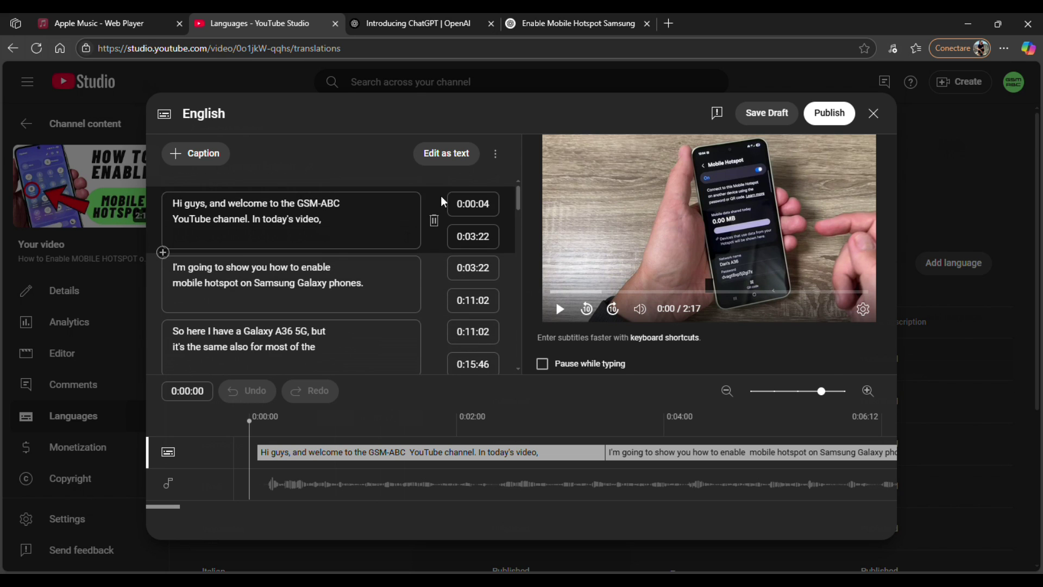
pyautogui.click(446, 153)
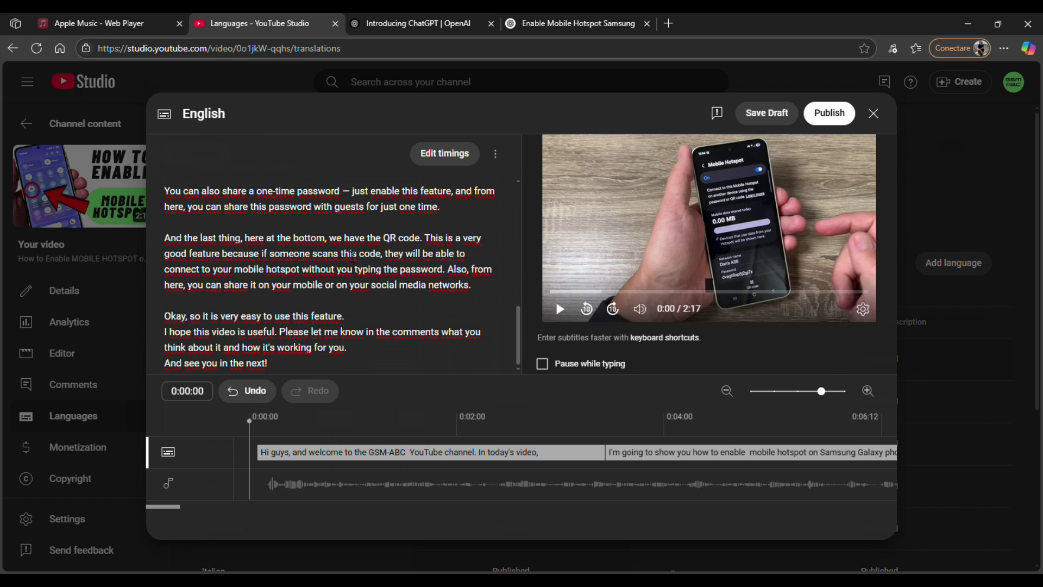
pyautogui.scroll(10, 354, 257)
pyautogui.scroll(-10, 354, 257)
# Close the subtitle editor, discarding its changes, and exit the English language entry to return to the video's language list
pyautogui.click(874, 113)
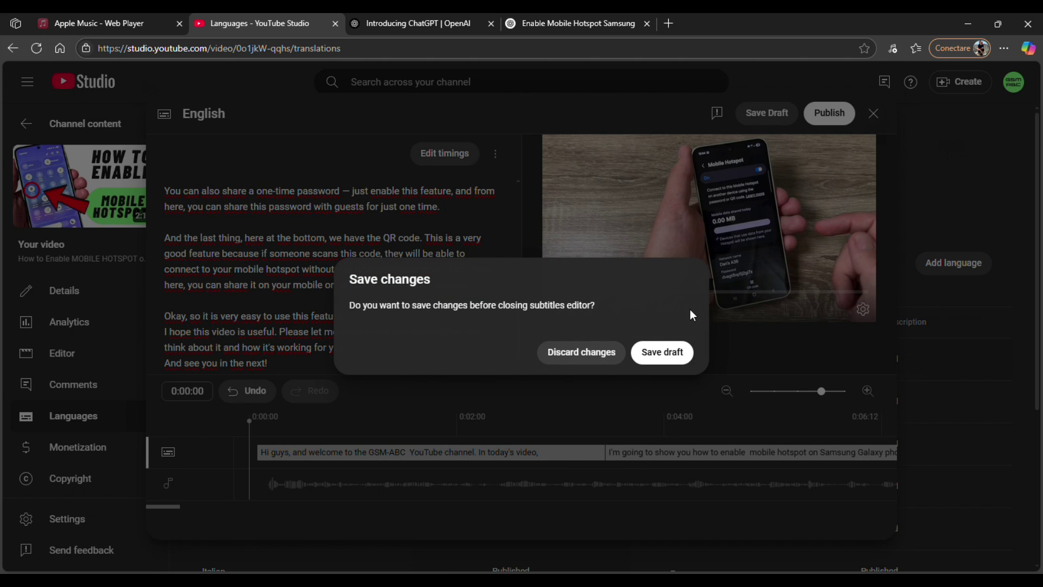
pyautogui.click(593, 354)
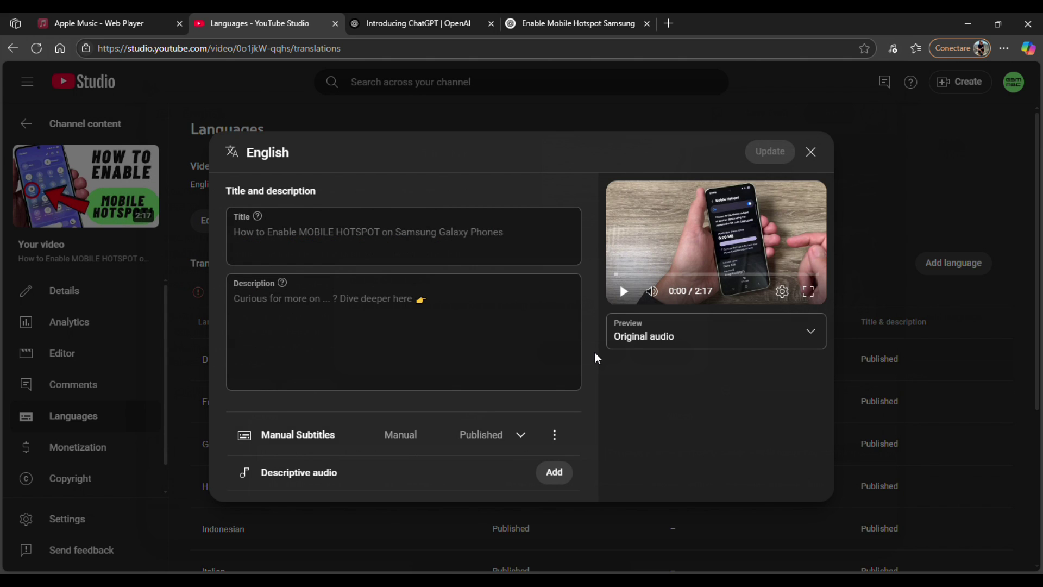
pyautogui.click(811, 152)
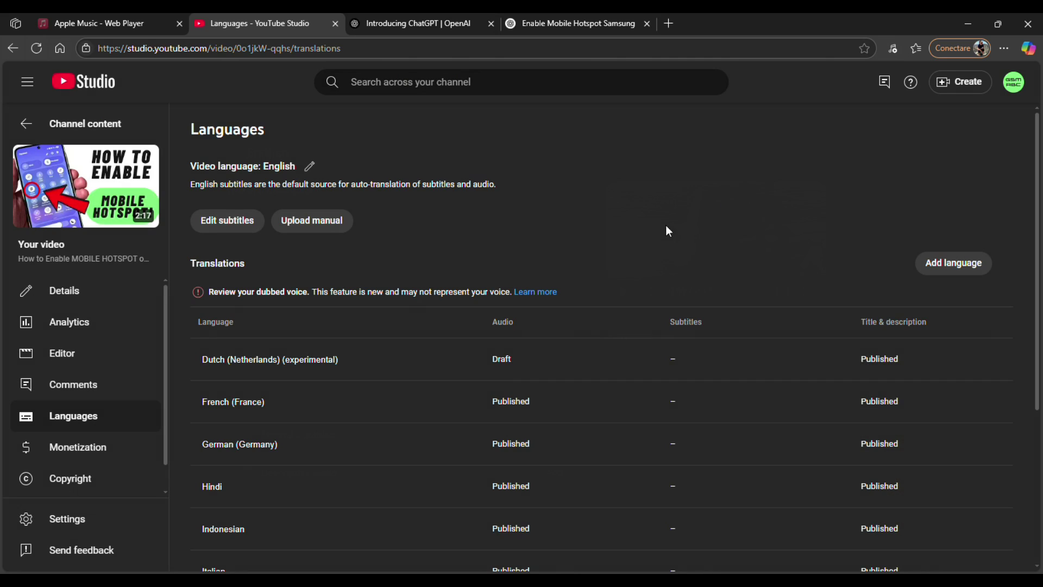